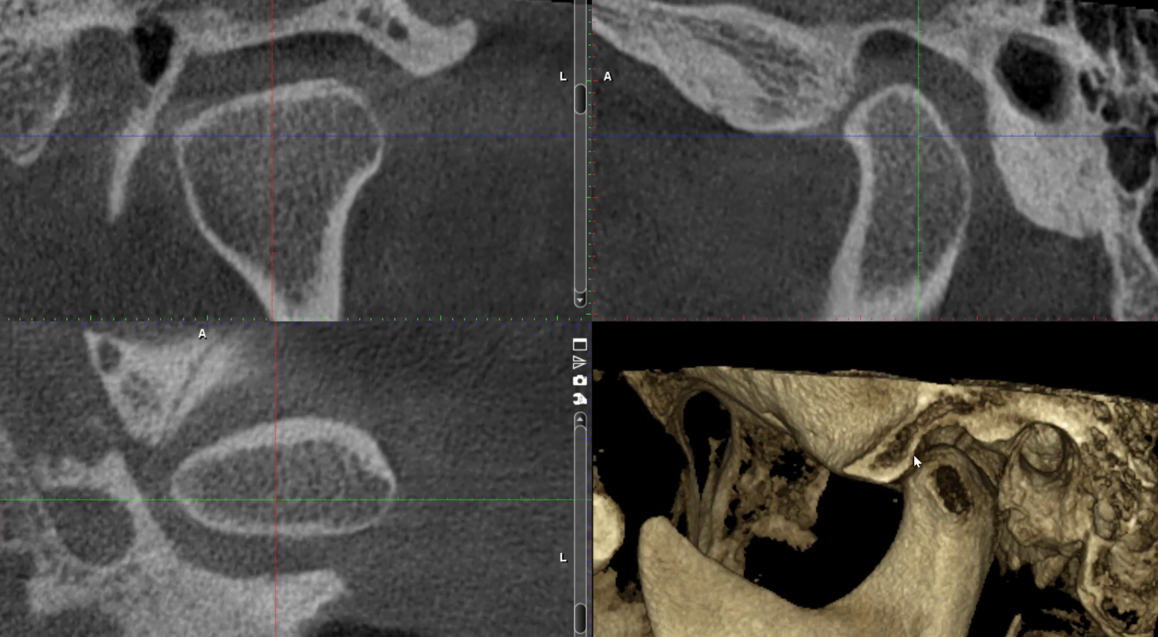
# Rotate the 3D volume rendering to a side view of the condyle seated in its glenoid fossa
pyautogui.moveTo(903, 498); pyautogui.dragTo(783, 545)
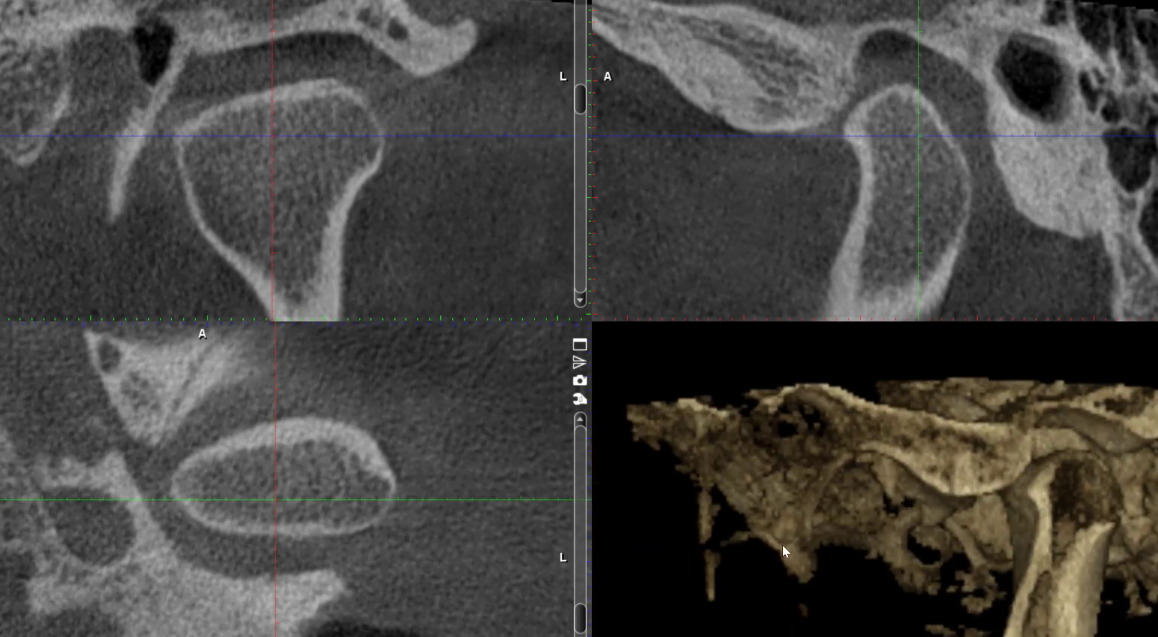
pyautogui.moveTo(880, 518); pyautogui.dragTo(866, 538)
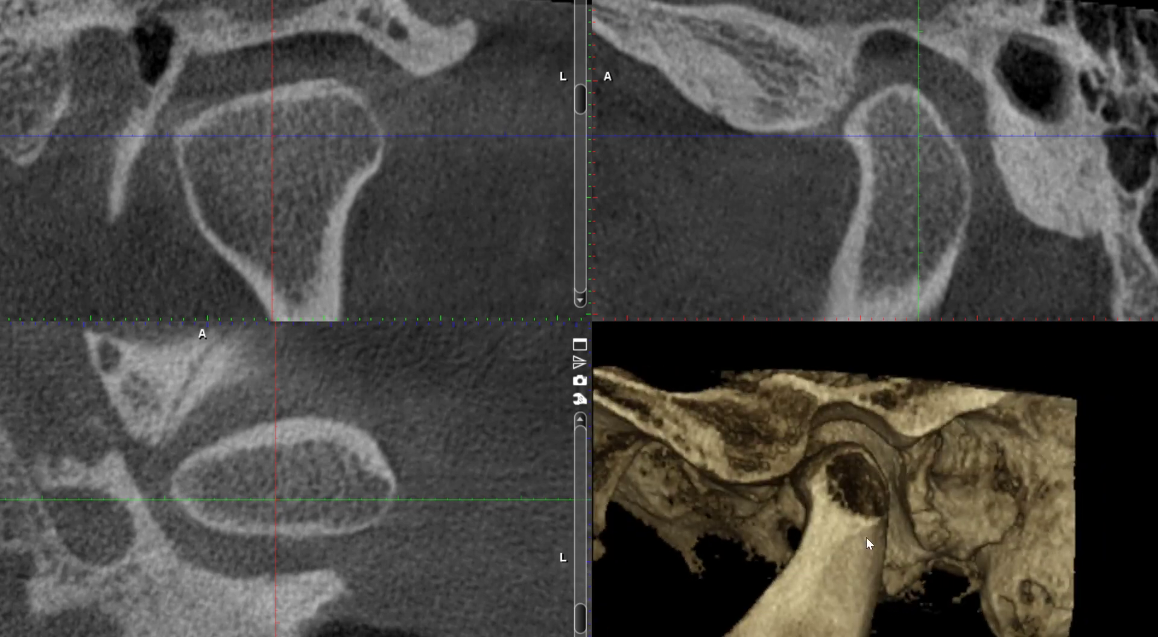
pyautogui.moveTo(858, 582); pyautogui.dragTo(879, 483)
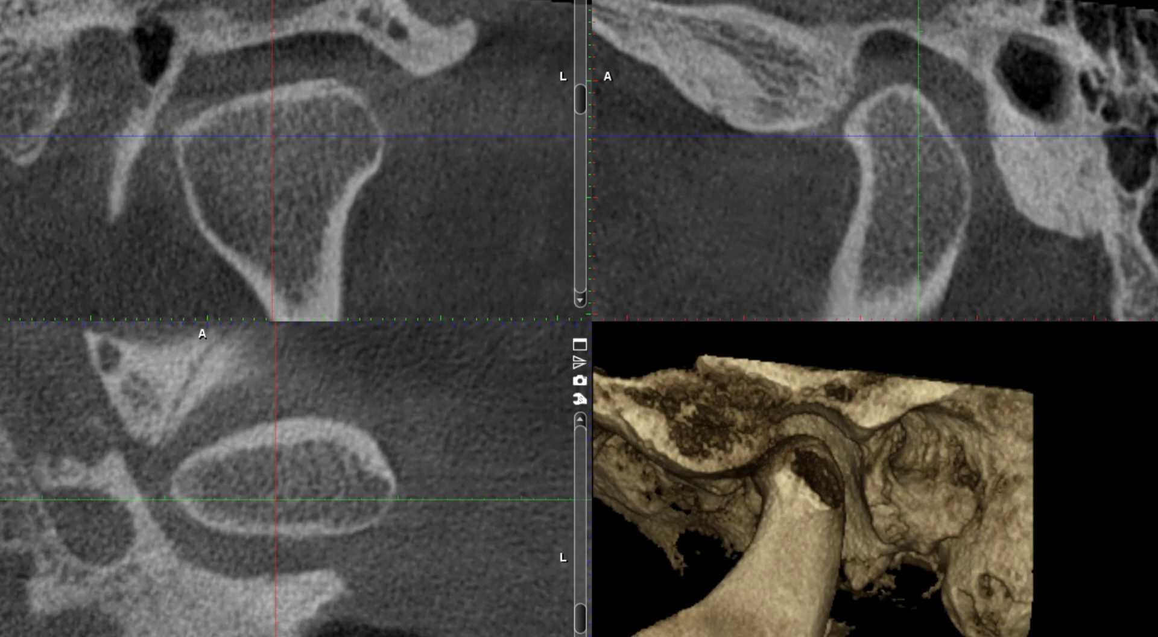
# Page through the upper-right sagittal slices until the condyle and glenoid fossa are centred
pyautogui.scroll(-10, 874, 160)
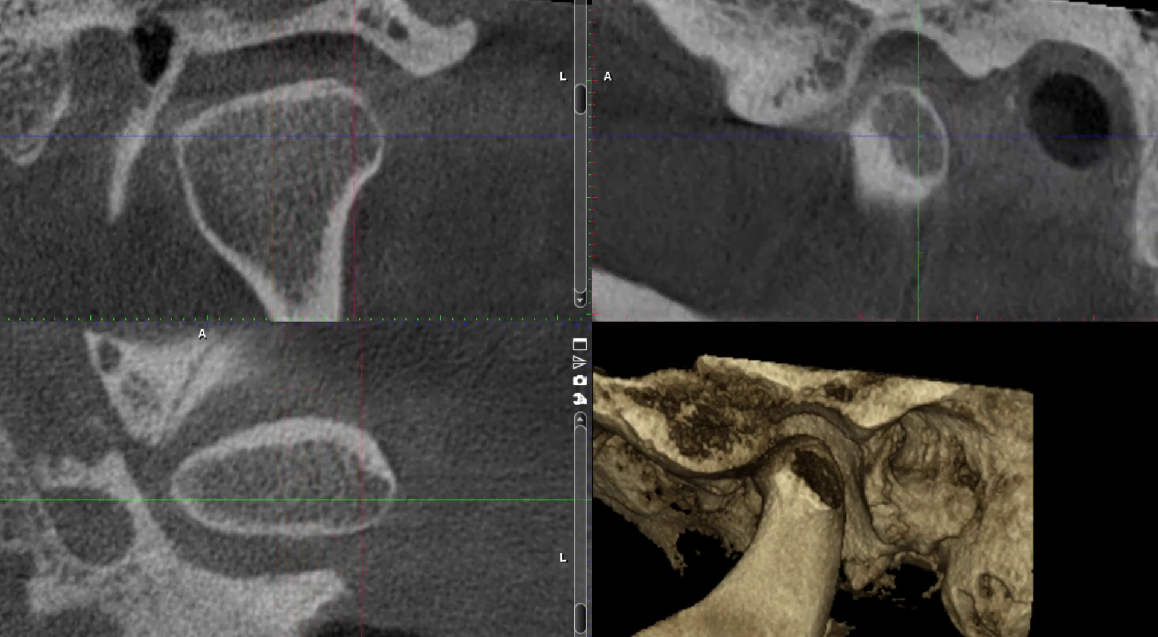
pyautogui.scroll(5, 874, 160)
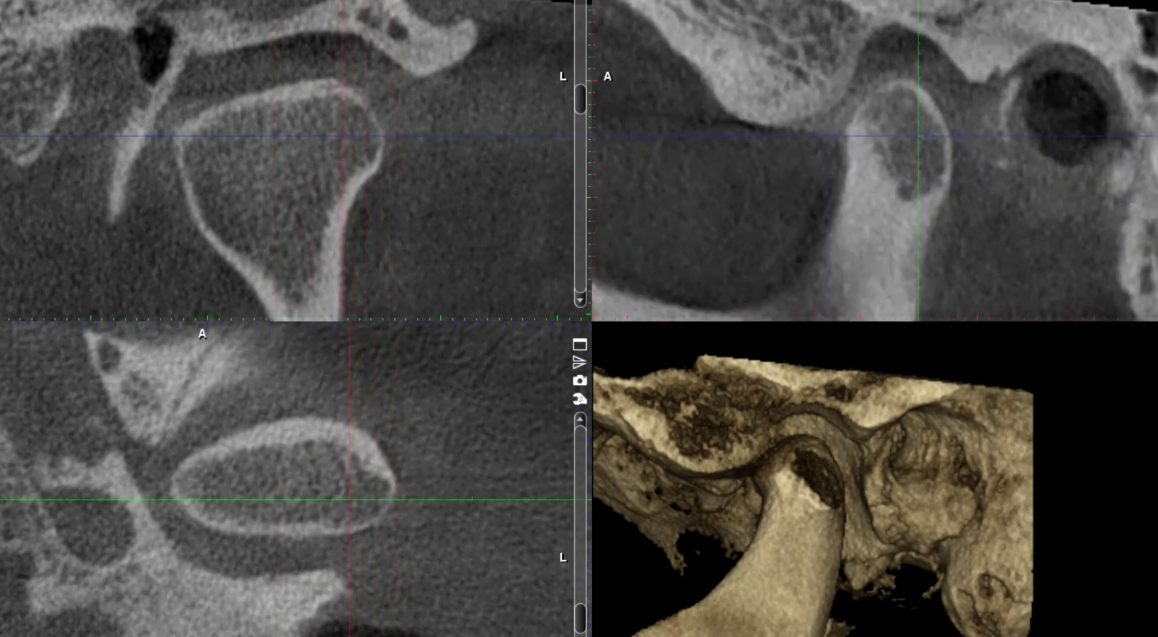
pyautogui.scroll(7, 874, 160)
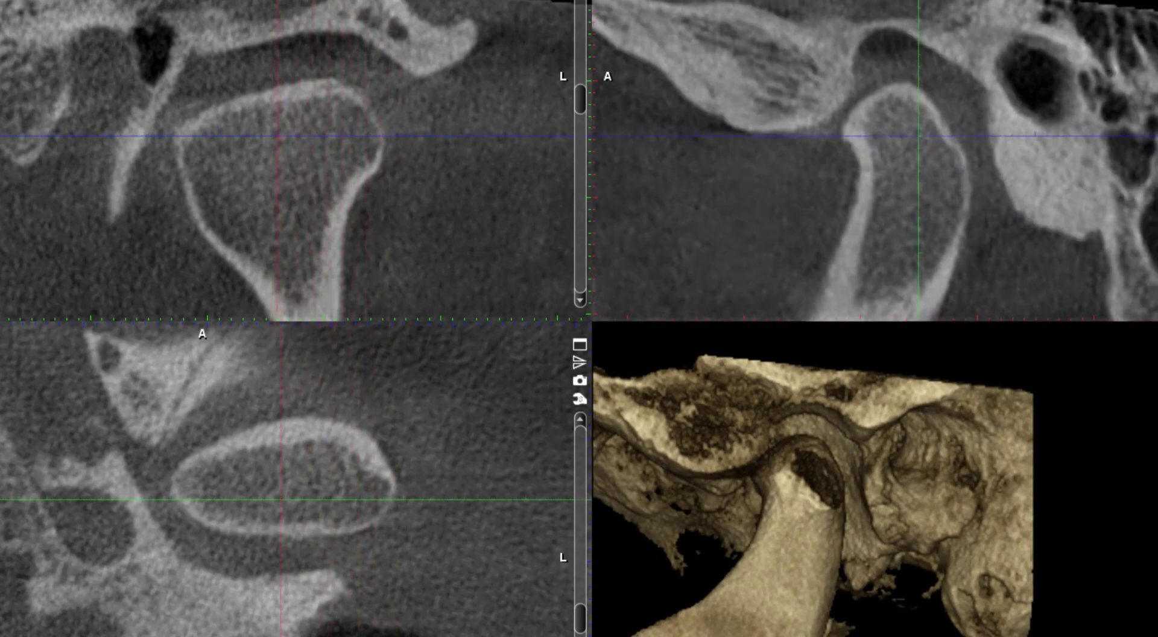
pyautogui.scroll(9, 874, 160)
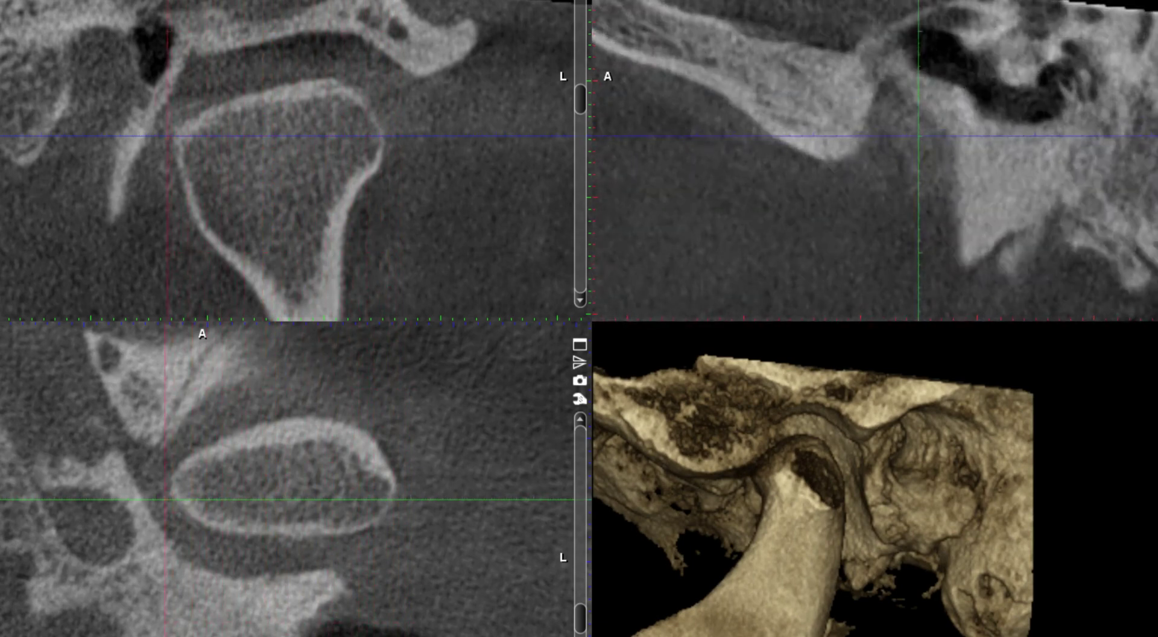
pyautogui.scroll(-12, 875, 160)
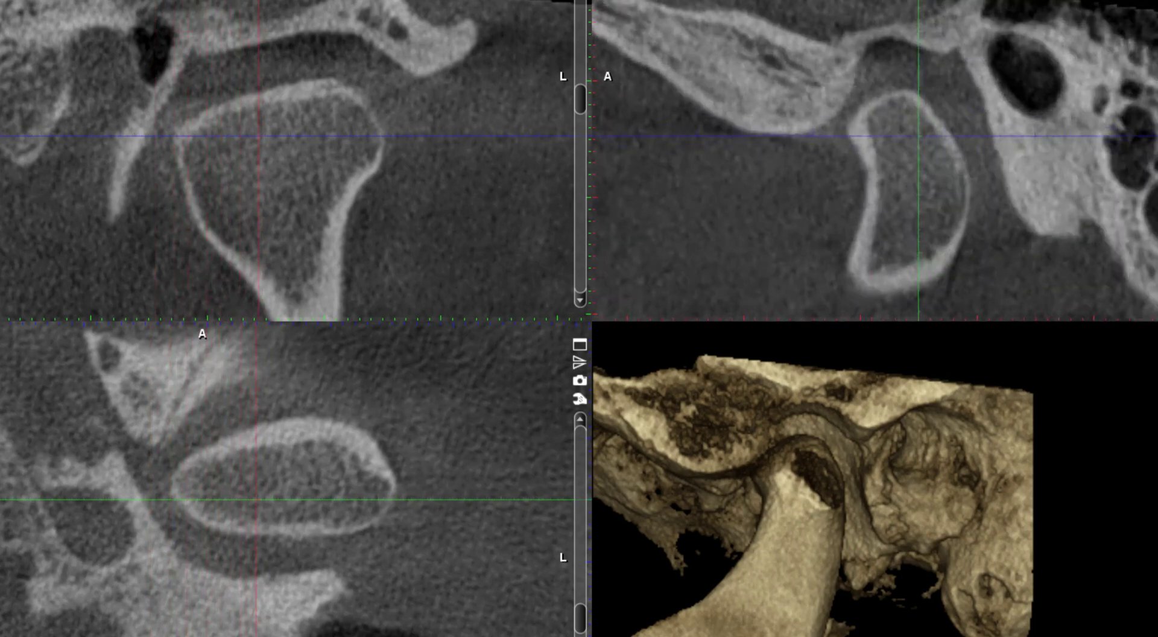
pyautogui.scroll(-9, 874, 160)
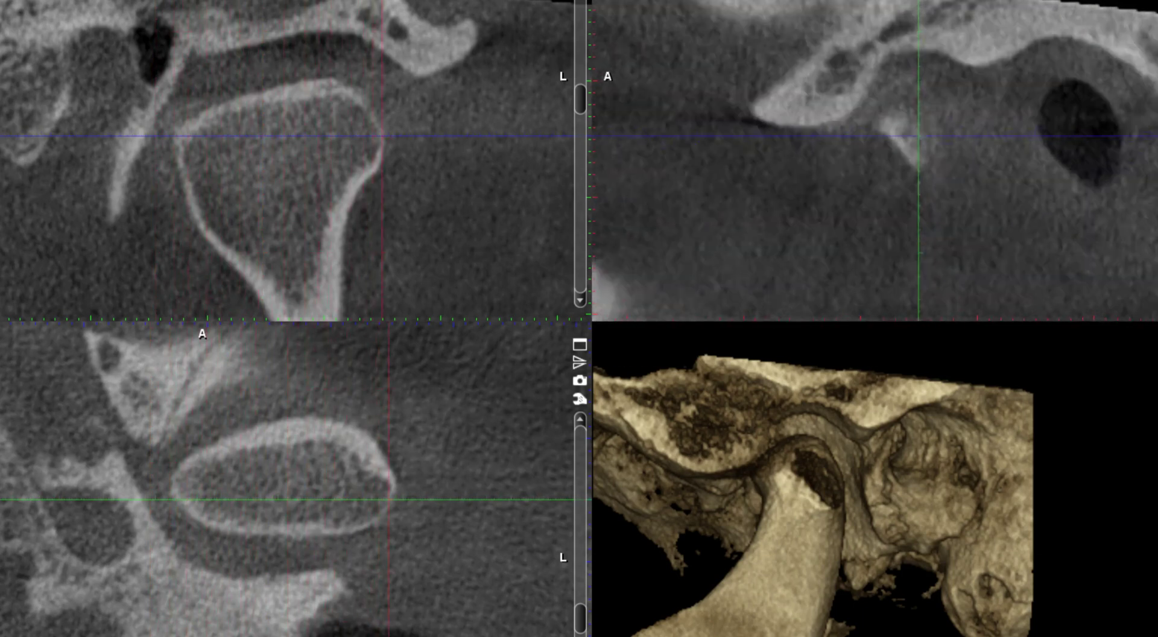
pyautogui.scroll(18, 874, 160)
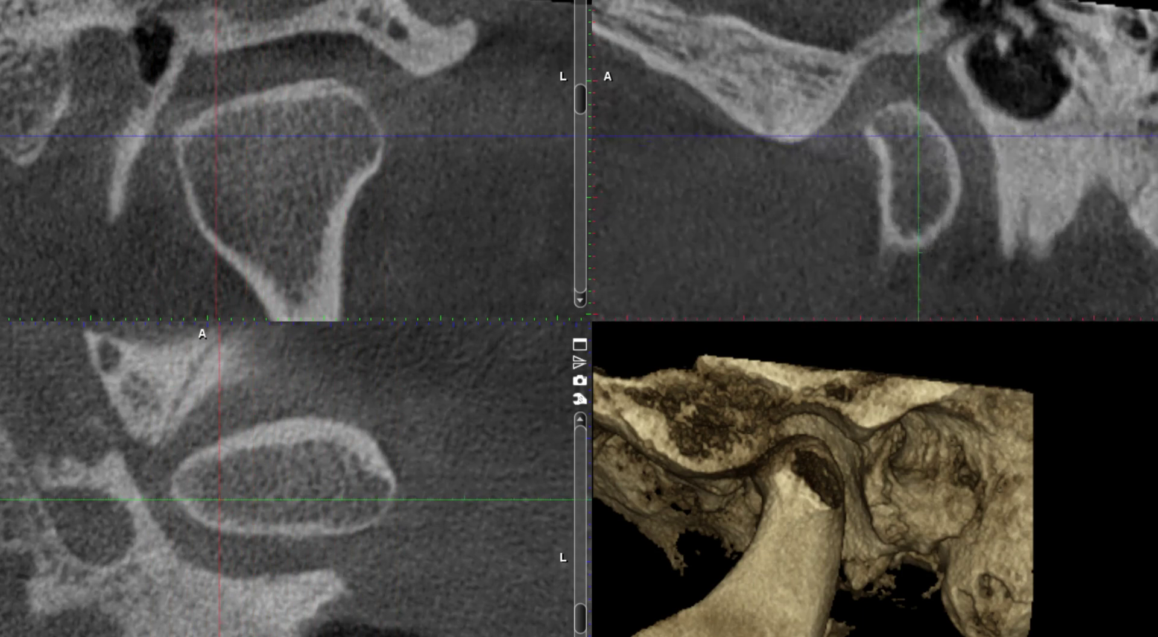
pyautogui.scroll(-11, 874, 160)
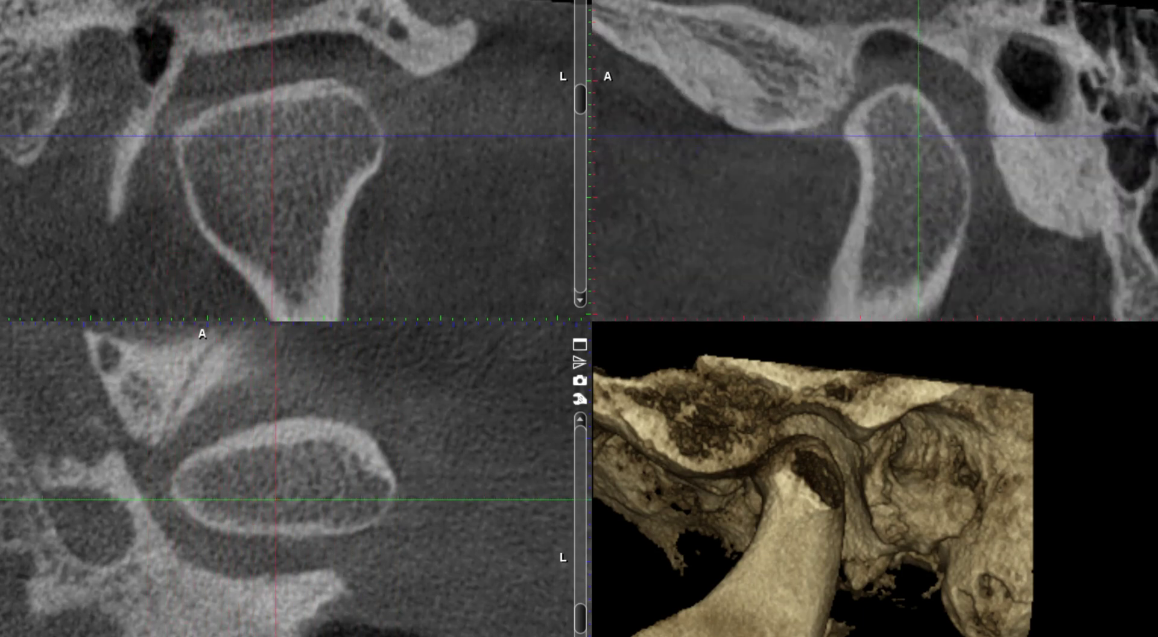
pyautogui.scroll(-7, 875, 160)
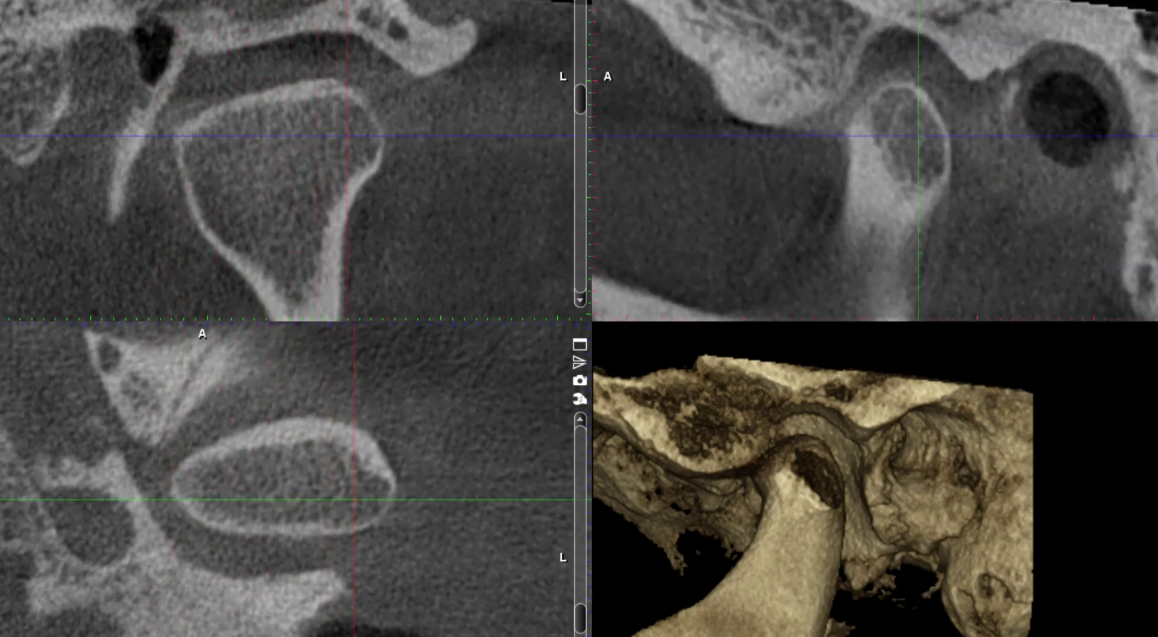
pyautogui.scroll(6, 875, 160)
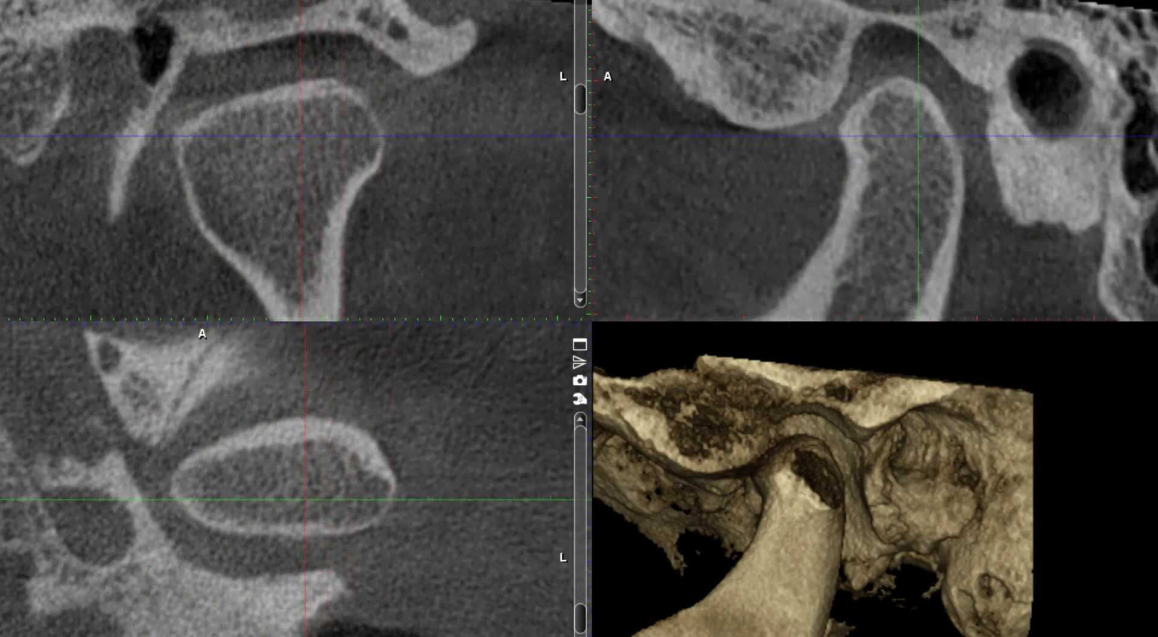
pyautogui.scroll(6, 875, 160)
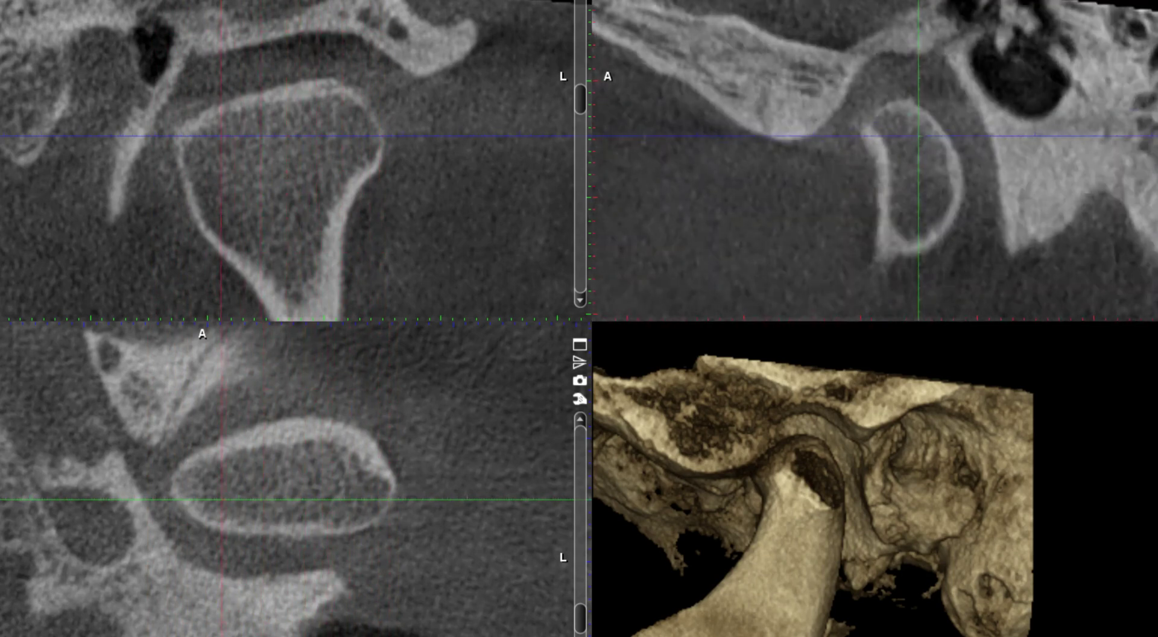
pyautogui.scroll(-5, 874, 160)
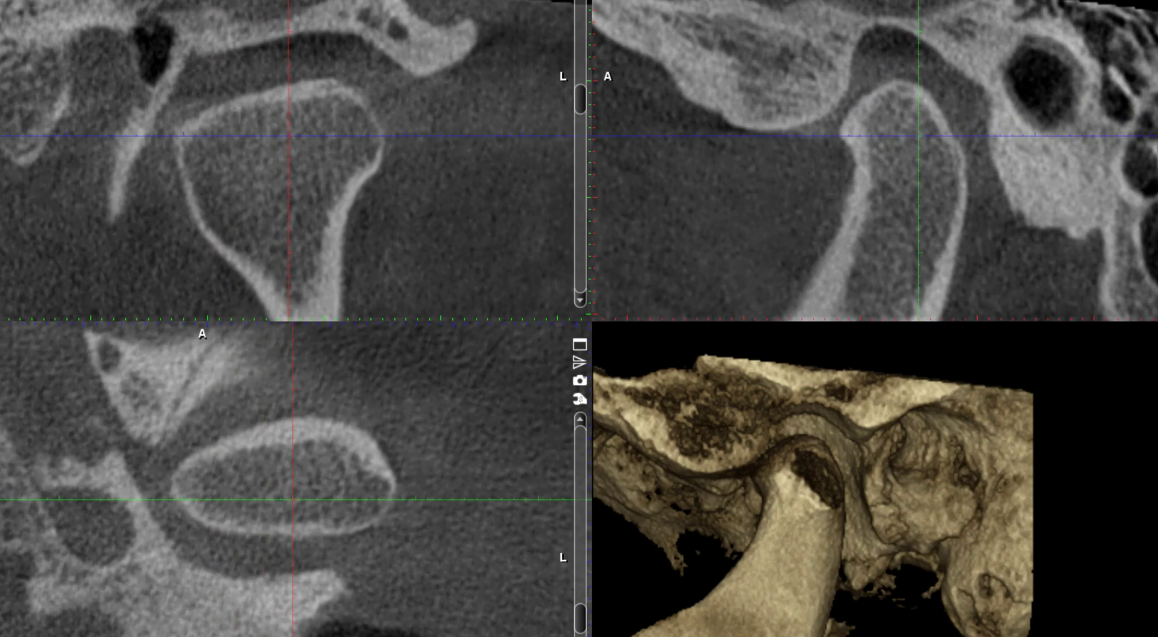
pyautogui.scroll(-4, 875, 160)
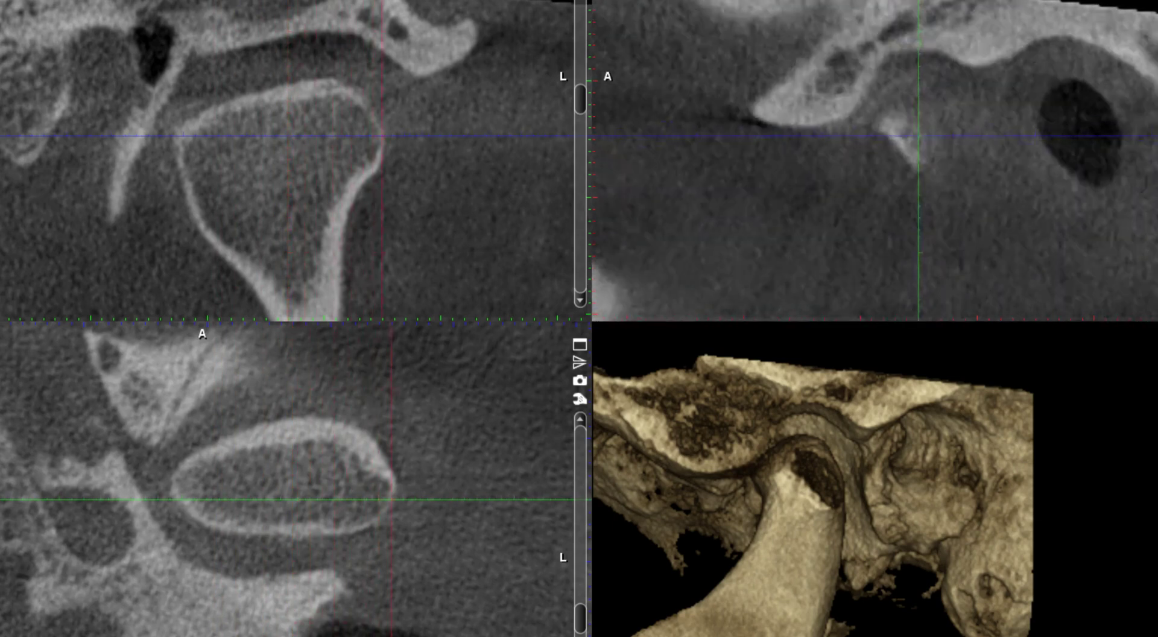
pyautogui.scroll(3, 874, 159)
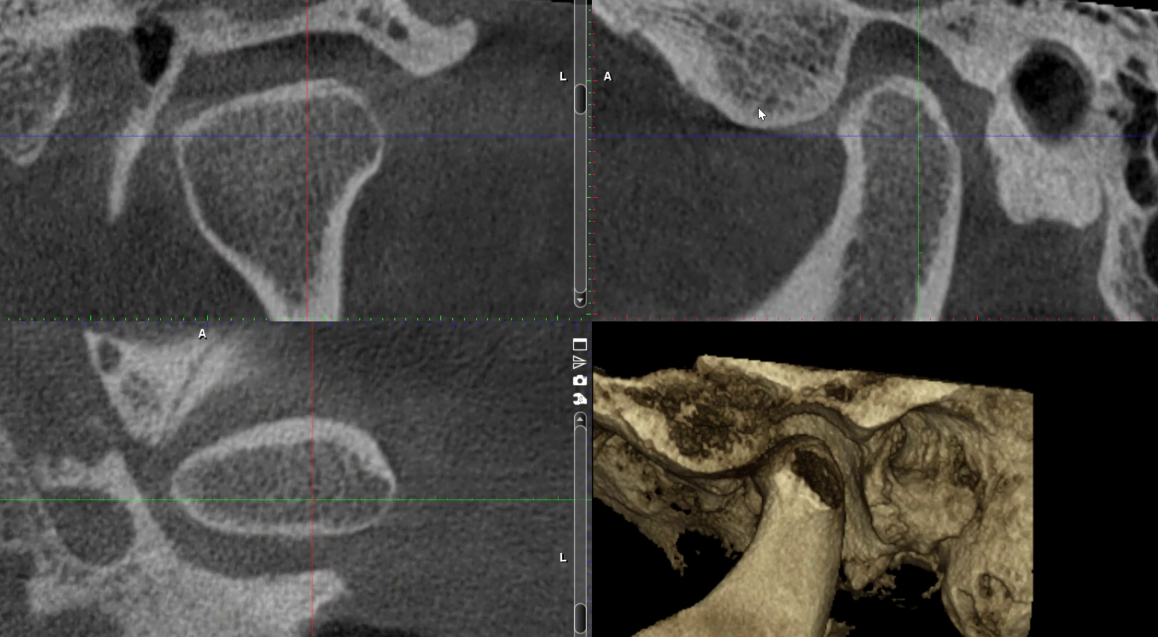
pyautogui.scroll(3, 874, 159)
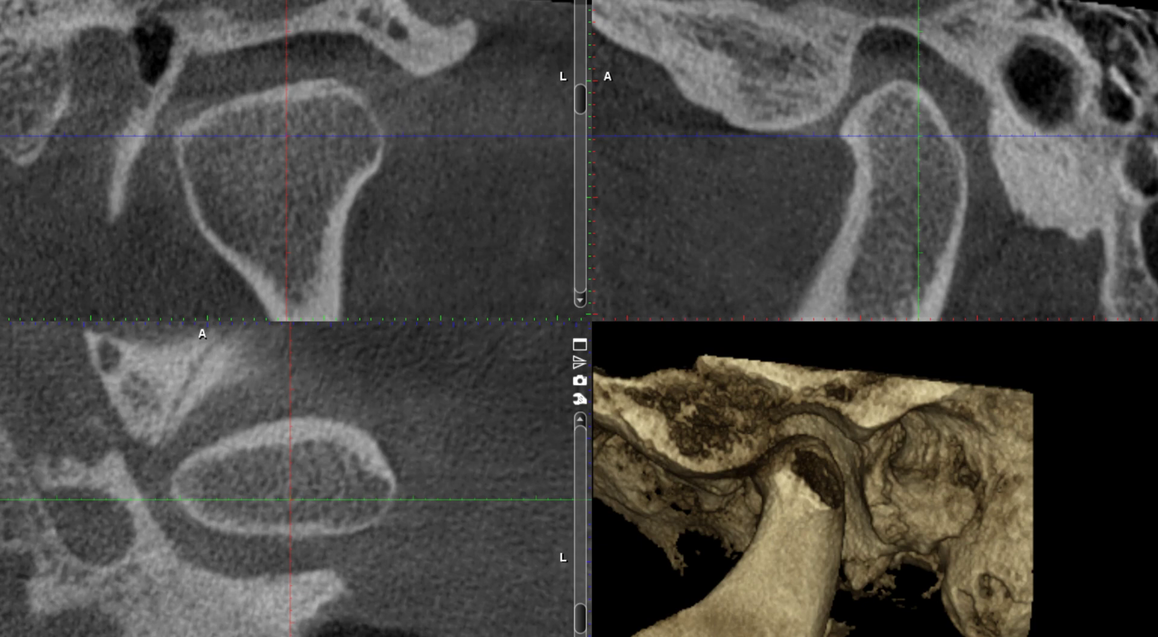
pyautogui.scroll(10, 875, 160)
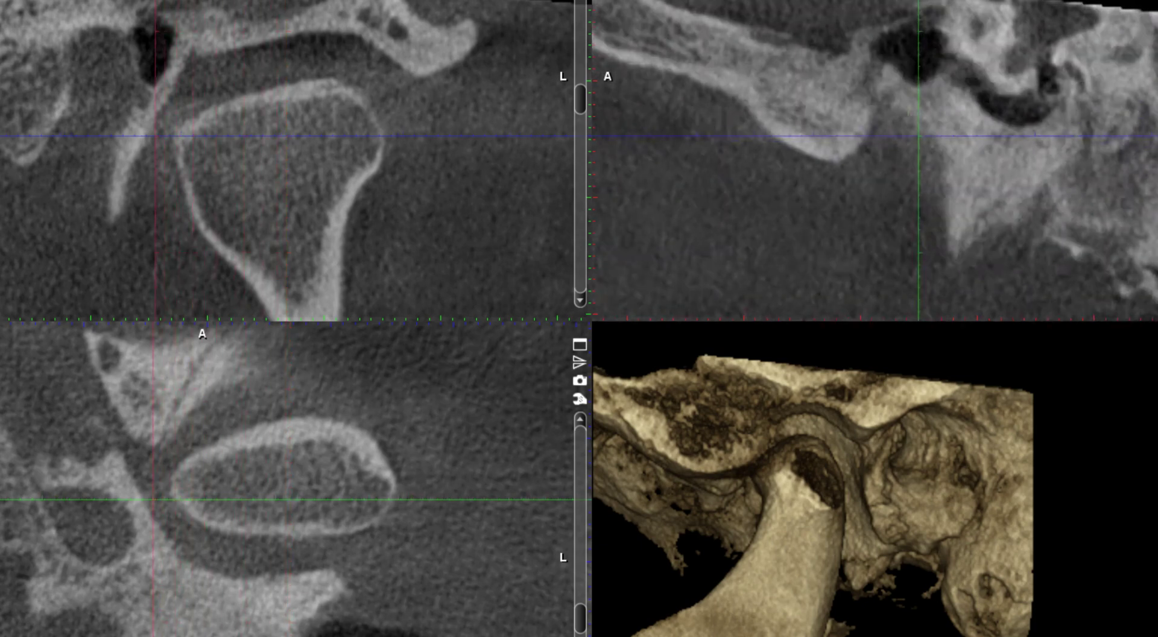
pyautogui.scroll(-5, 979, 44)
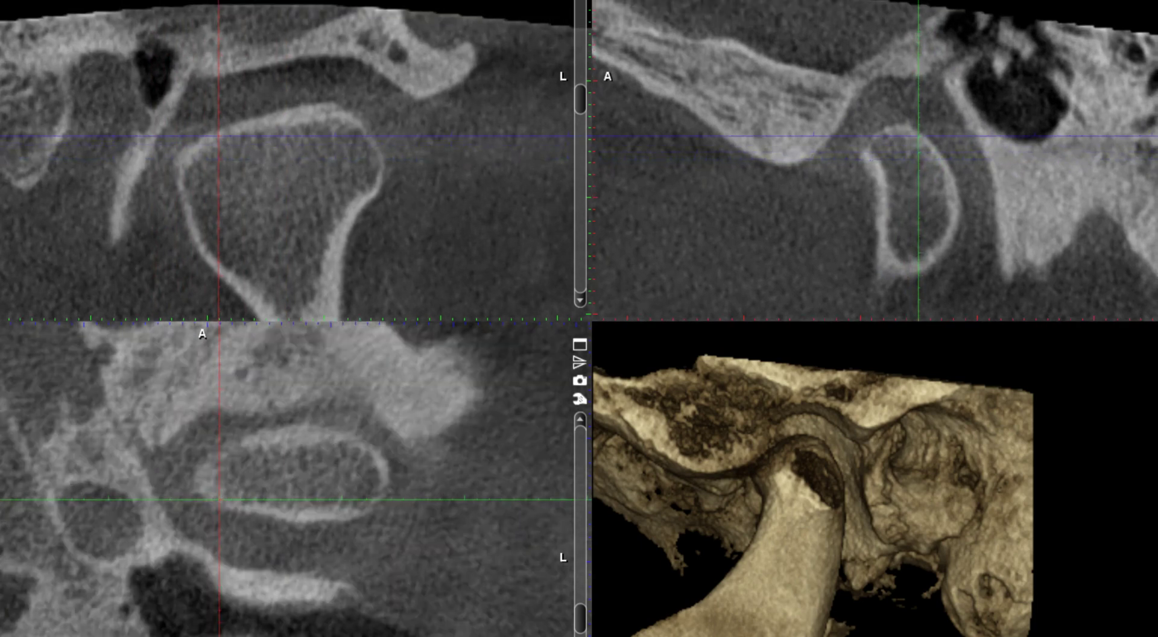
pyautogui.scroll(-4, 874, 160)
pyautogui.scroll(3, 875, 160)
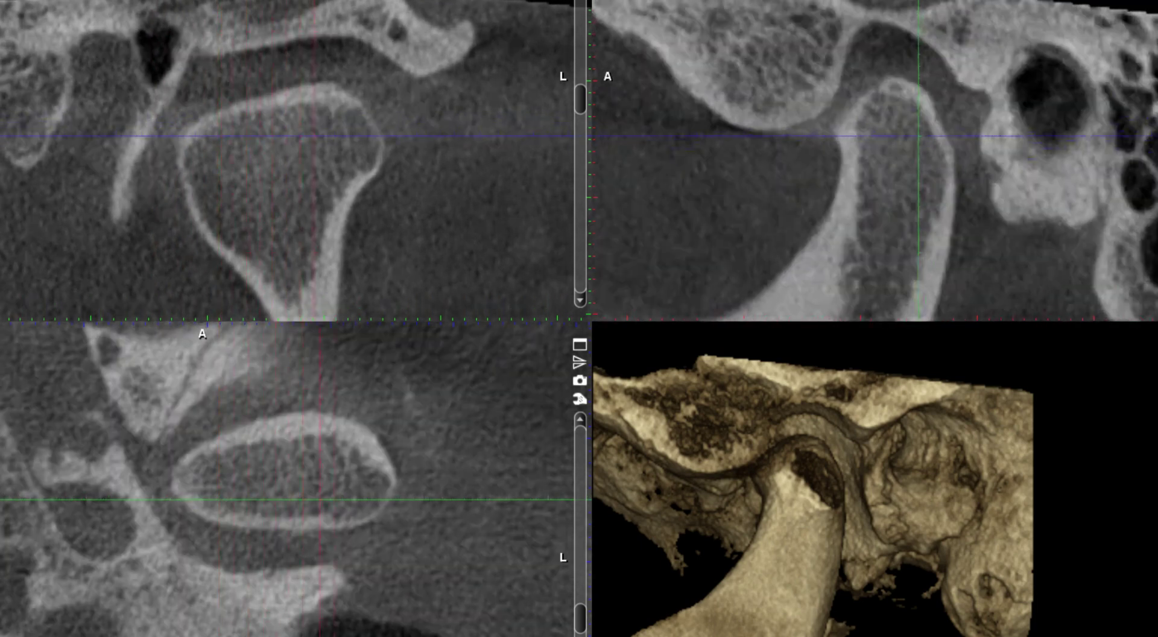
pyautogui.scroll(-4, 874, 160)
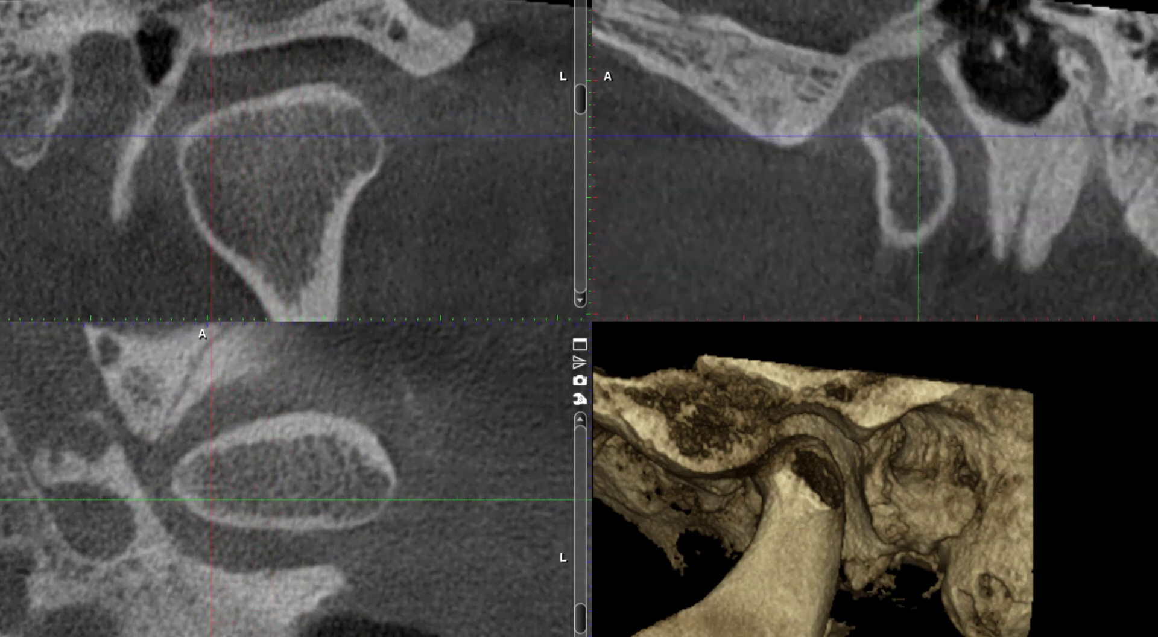
pyautogui.scroll(1, 1029, 145)
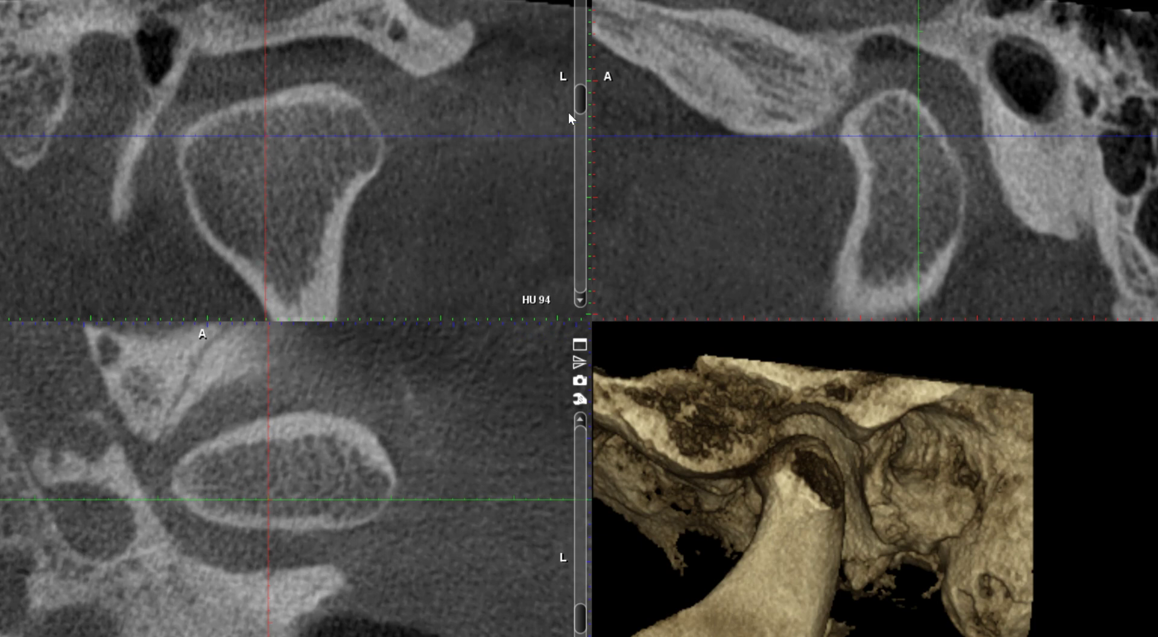
# Set the upper-left coronal and lower-left axial slice levels to pass through the condylar head
pyautogui.moveTo(581, 100)
pyautogui.mouseDown()
pyautogui.moveTo(580, 114)
pyautogui.moveTo(578, 89)
pyautogui.moveTo(579, 99)
pyautogui.mouseUp()
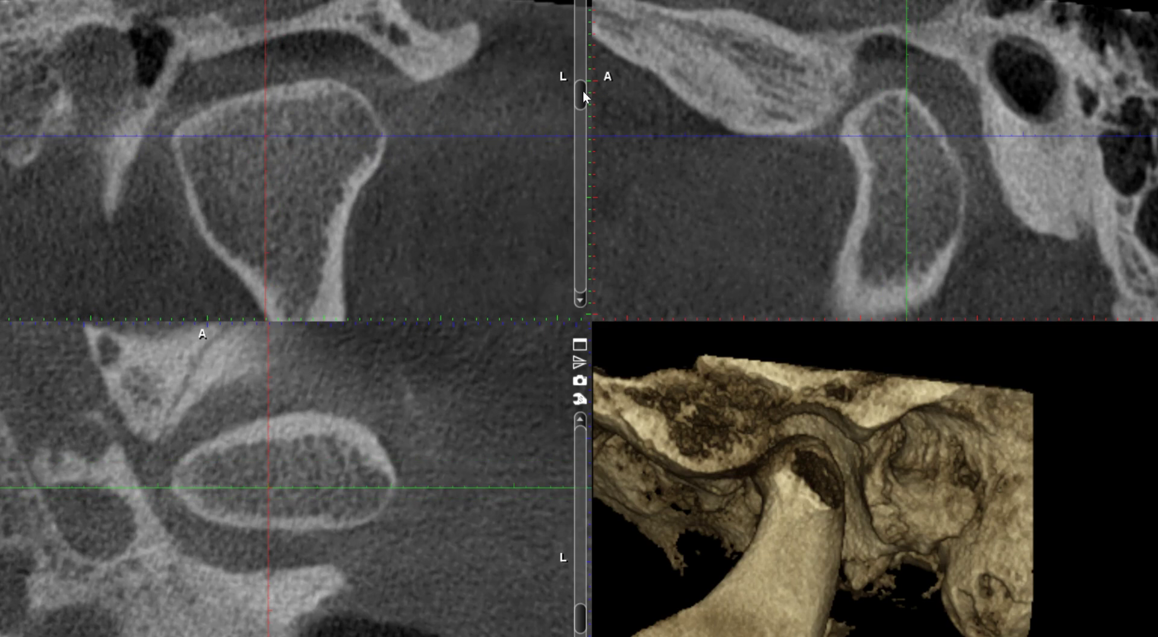
pyautogui.moveTo(582, 95)
pyautogui.mouseDown()
pyautogui.moveTo(577, 108)
pyautogui.moveTo(585, 72)
pyautogui.moveTo(589, 107)
pyautogui.moveTo(590, 91)
pyautogui.mouseUp()
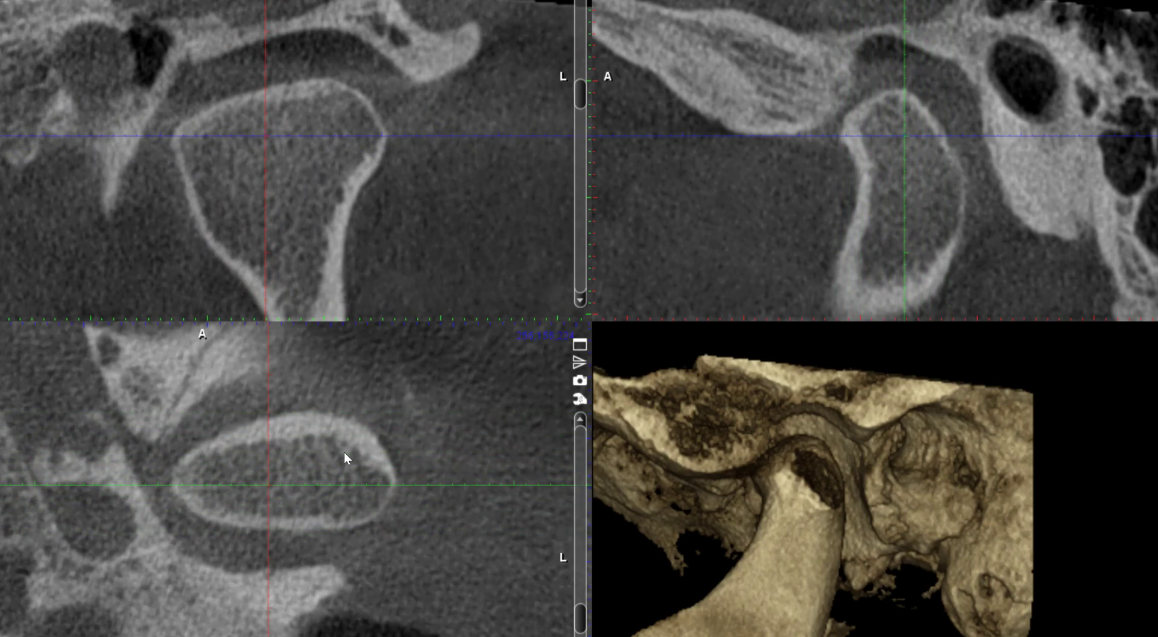
pyautogui.moveTo(582, 613)
pyautogui.mouseDown()
pyautogui.moveTo(579, 581)
pyautogui.moveTo(580, 604)
pyautogui.mouseUp()
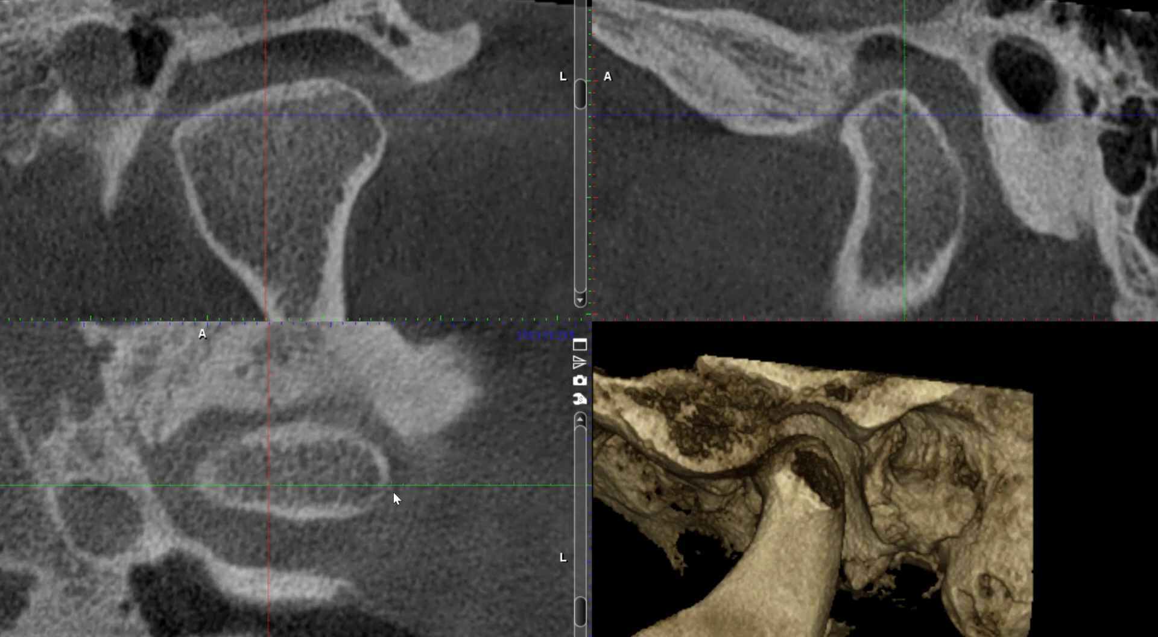
pyautogui.moveTo(585, 609)
pyautogui.mouseDown()
pyautogui.moveTo(579, 636)
pyautogui.moveTo(570, 604)
pyautogui.moveTo(573, 619)
pyautogui.mouseUp()
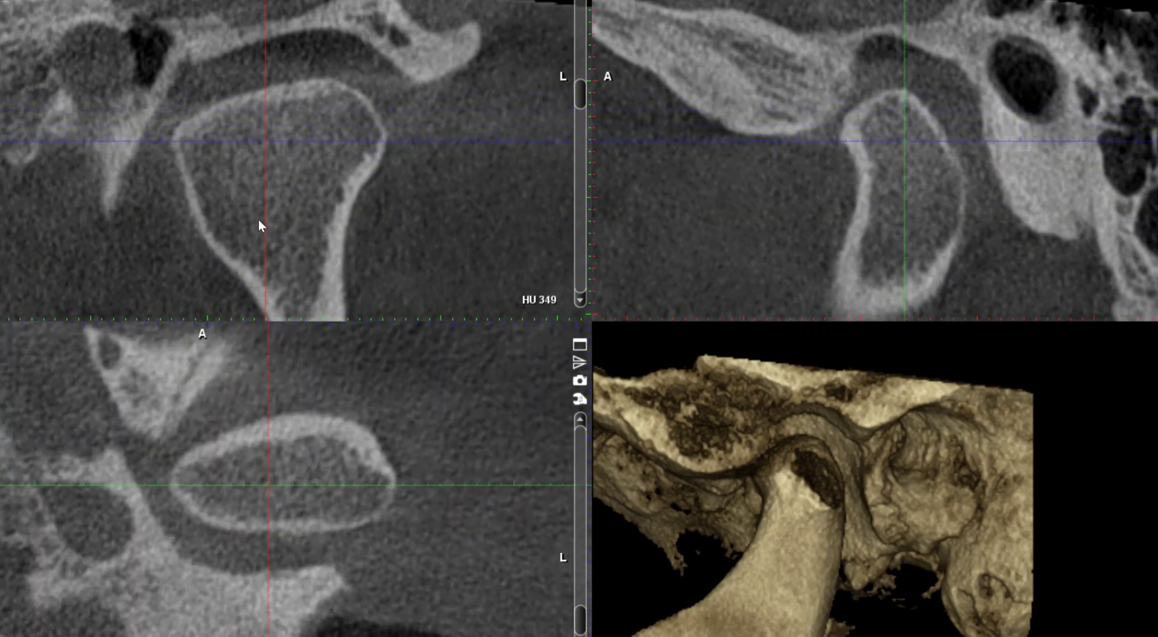
# Settle the upper-left coronal slice on the widest part of the condylar head
pyautogui.scroll(-3, 583, 107)
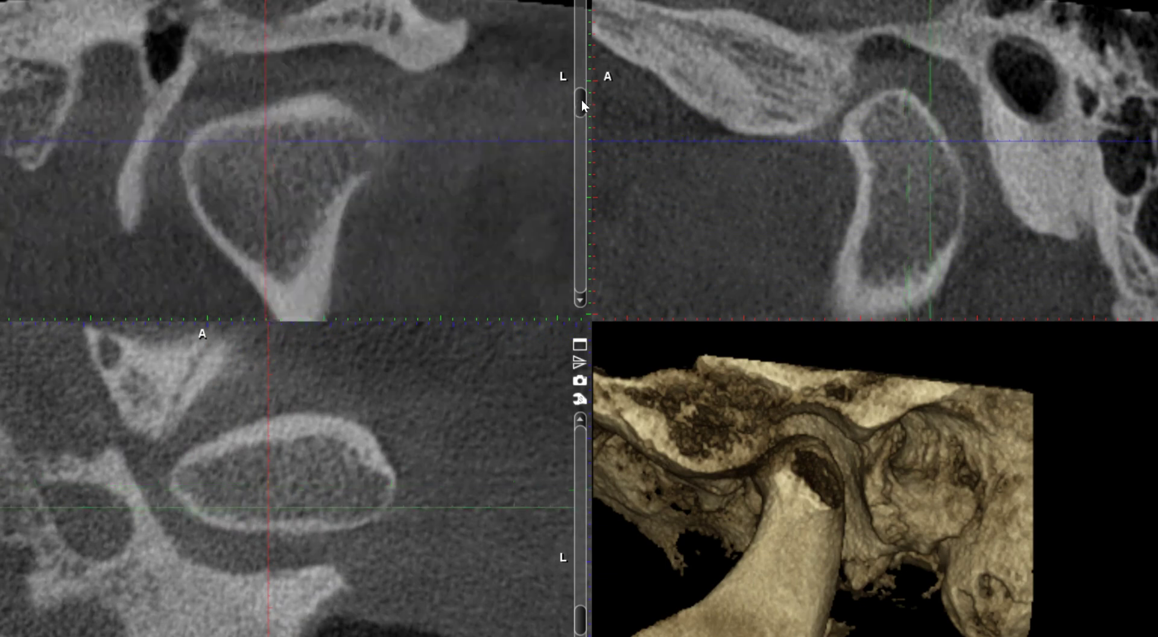
pyautogui.scroll(-2, 584, 104)
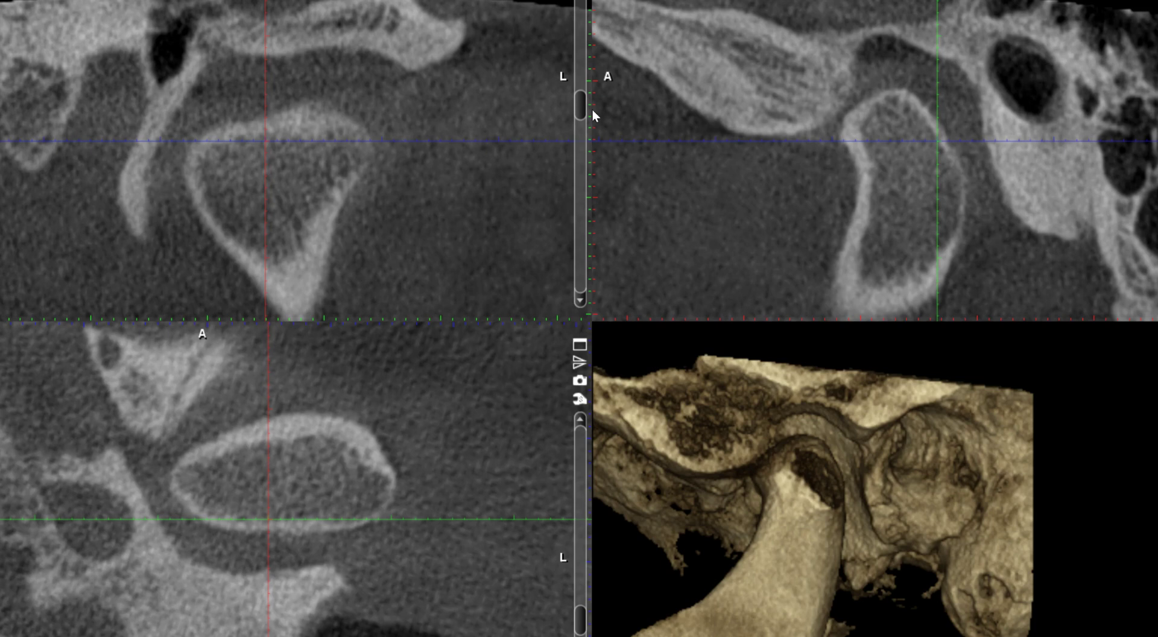
pyautogui.moveTo(580, 106)
pyautogui.mouseDown()
pyautogui.moveTo(580, 75)
pyautogui.moveTo(571, 82)
pyautogui.moveTo(587, 80)
pyautogui.moveTo(586, 124)
pyautogui.mouseUp()
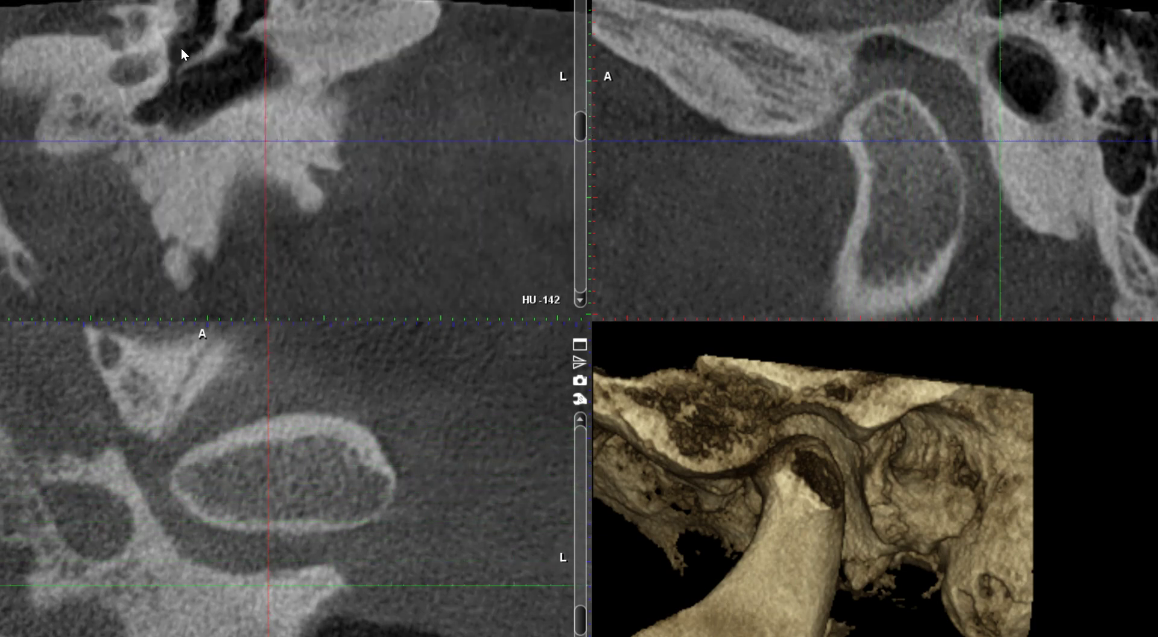
pyautogui.moveTo(585, 123)
pyautogui.mouseDown()
pyautogui.moveTo(581, 148)
pyautogui.moveTo(587, 114)
pyautogui.mouseUp()
pyautogui.moveTo(586, 102)
pyautogui.mouseDown()
pyautogui.moveTo(585, 82)
pyautogui.moveTo(590, 97)
pyautogui.mouseUp()
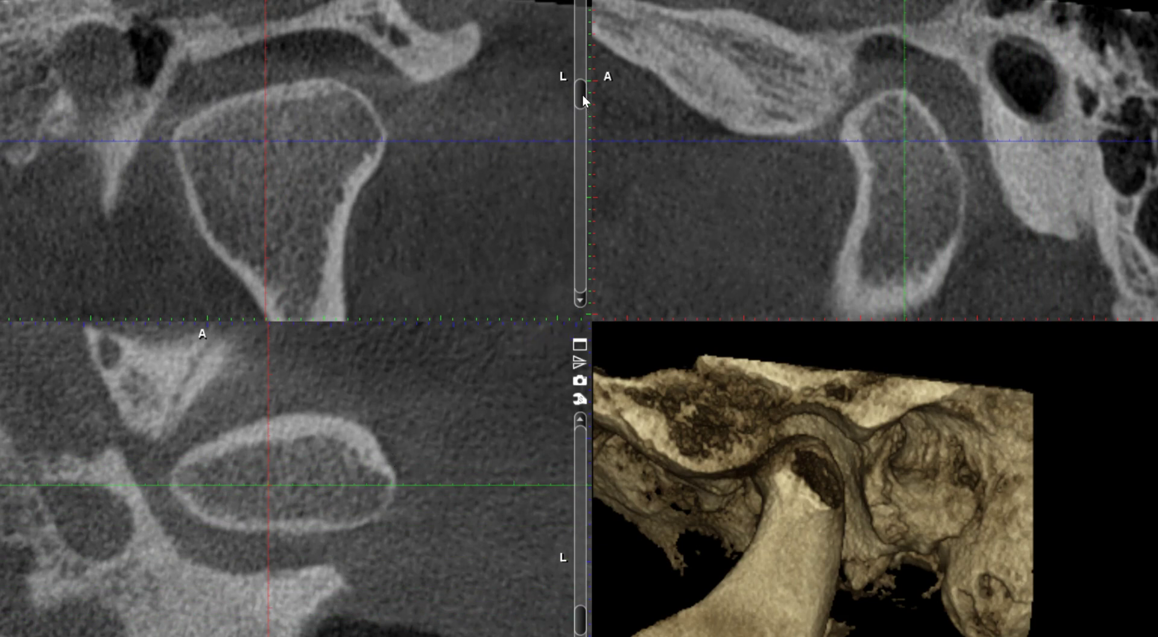
pyautogui.moveTo(582, 95); pyautogui.dragTo(580, 93)
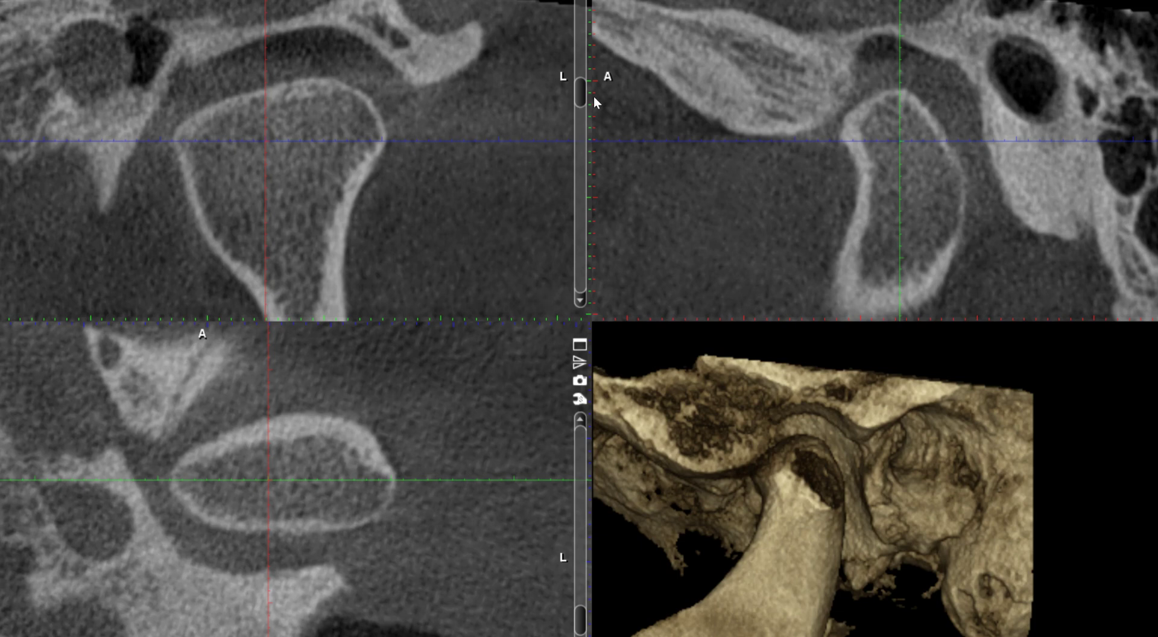
pyautogui.moveTo(582, 95); pyautogui.dragTo(586, 101)
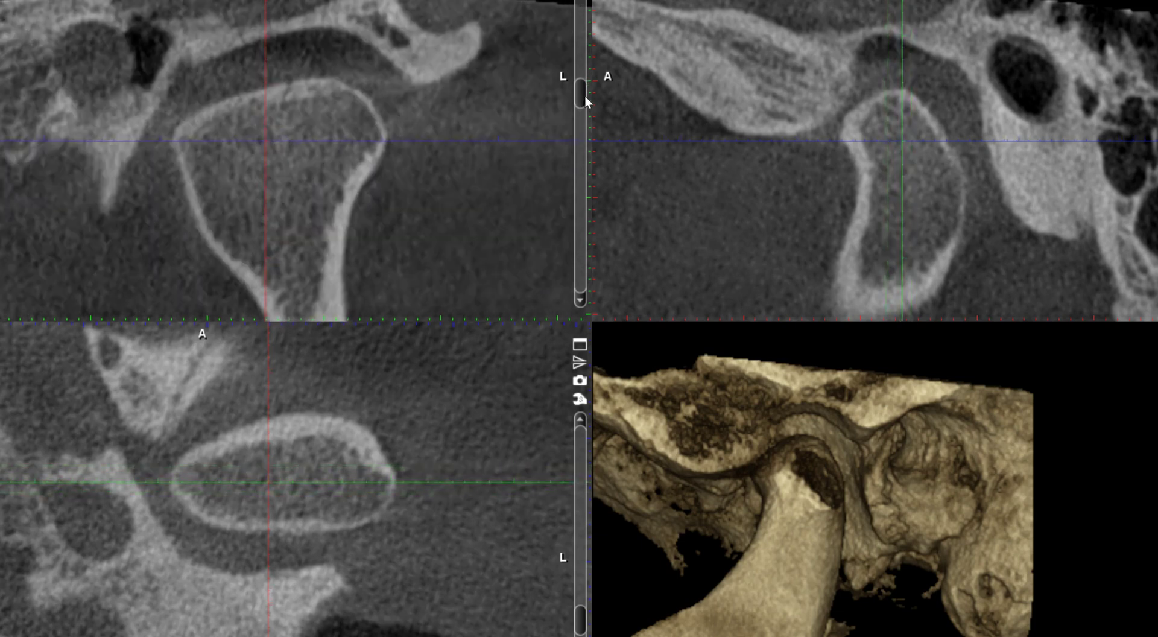